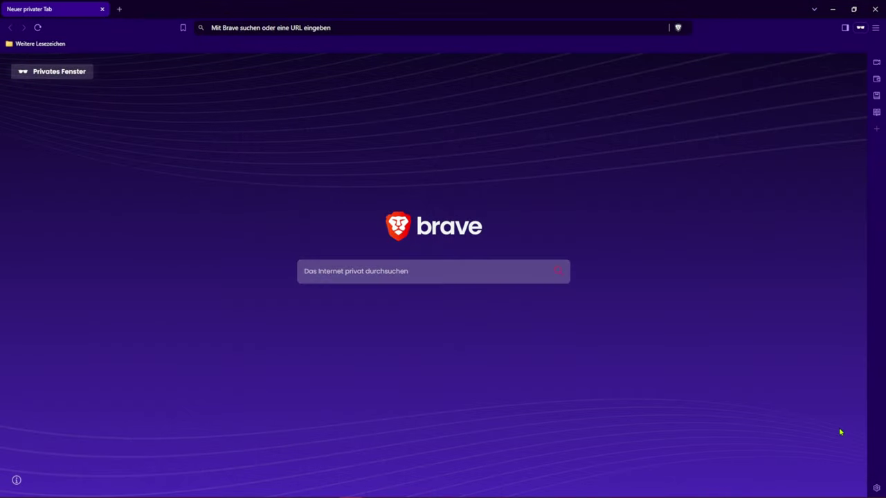
Go to the dfint GitHub organisation and open its installer repository.
{"action": "left_click", "coordinate": [386, 26]}
{"action": "type", "text": "https://github.com/dfint"}
{"action": "key", "text": "Return"}
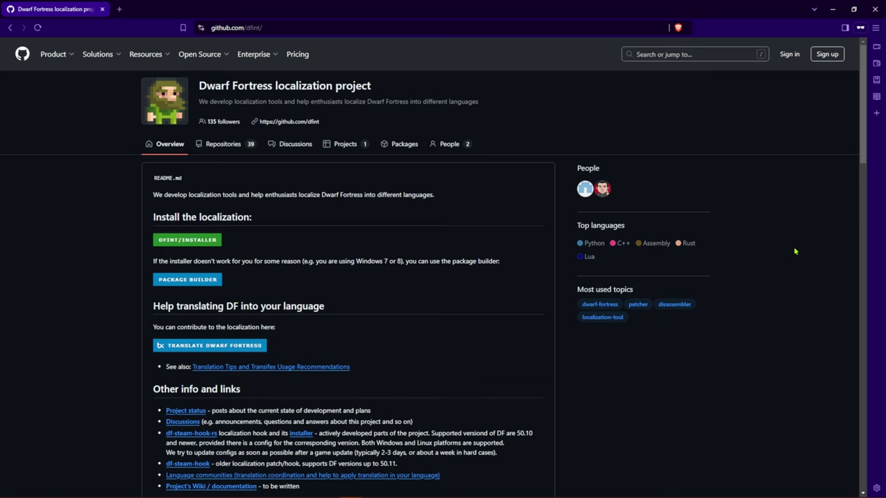
{"action": "left_click", "coordinate": [189, 242]}
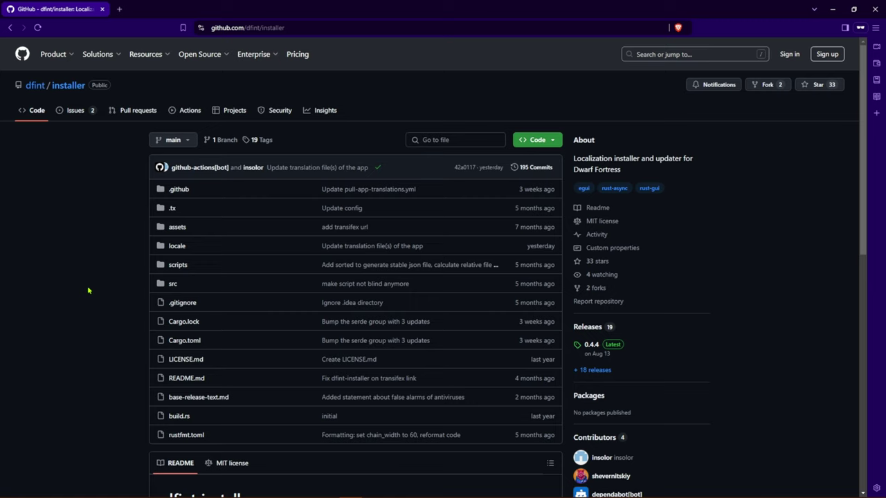
Download dfint-installer-win-0.4.4.zip from the 0.4.4 release into the Downloads folder.
{"action": "left_click", "coordinate": [608, 369]}
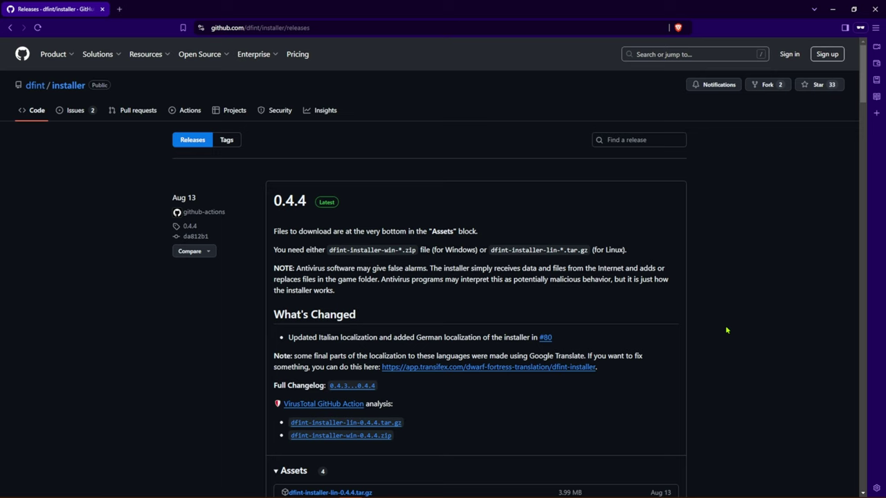
{"action": "scroll", "coordinate": [726, 331], "scroll_direction": "down", "scroll_amount": 2}
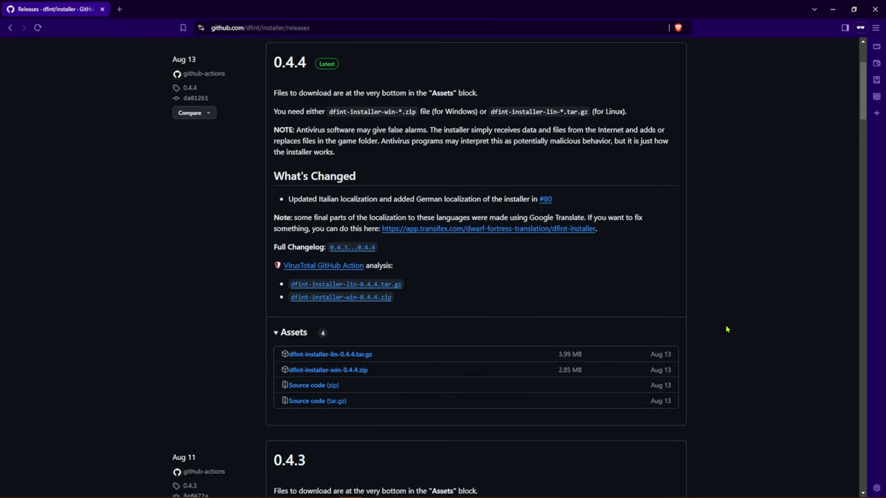
{"action": "left_click", "coordinate": [363, 370]}
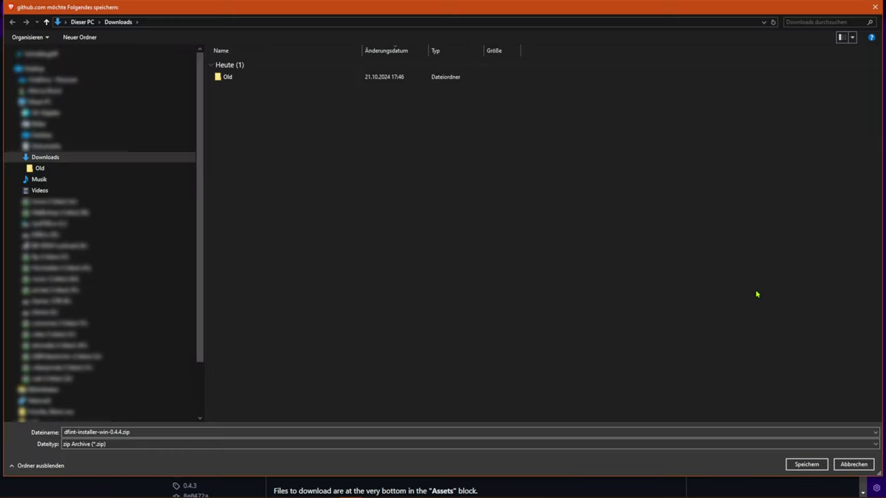
{"action": "left_click", "coordinate": [806, 464]}
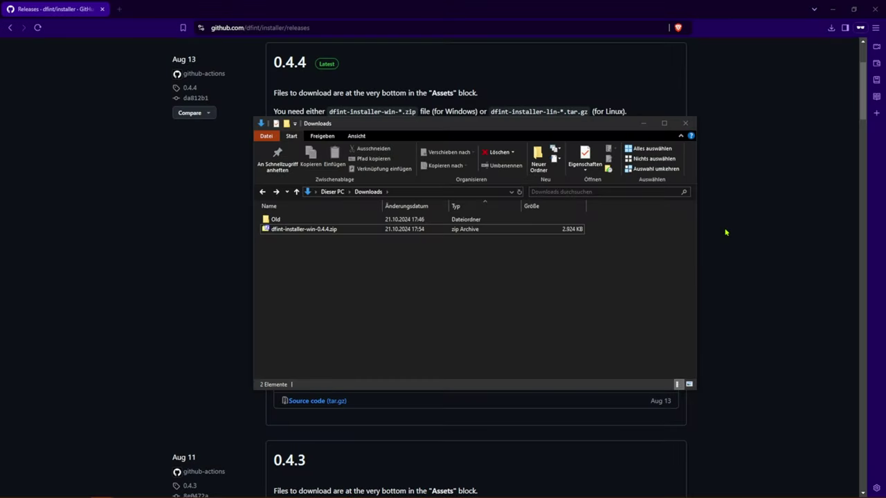
Extract dfint-installer-win-0.4.4.zip in Downloads using 7-Zip's Hier entpacken.
{"action": "right_click", "coordinate": [320, 234]}
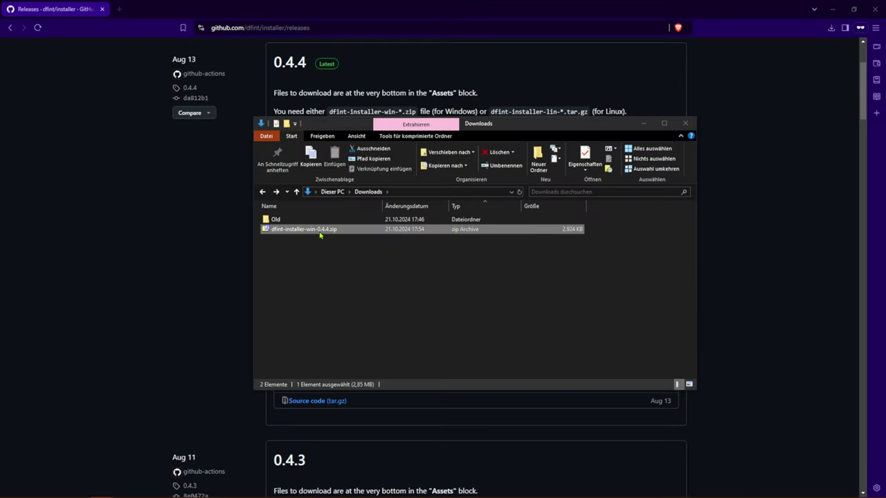
{"action": "mouse_move", "coordinate": [281, 279]}
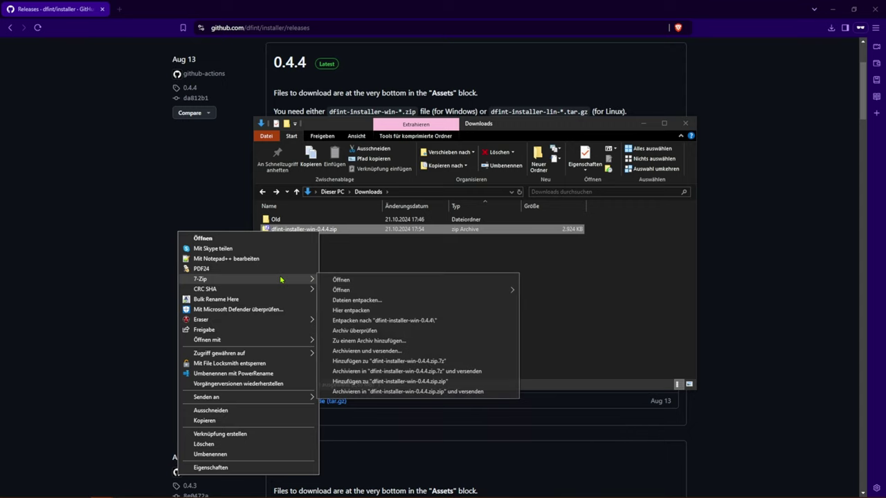
{"action": "left_click", "coordinate": [353, 310]}
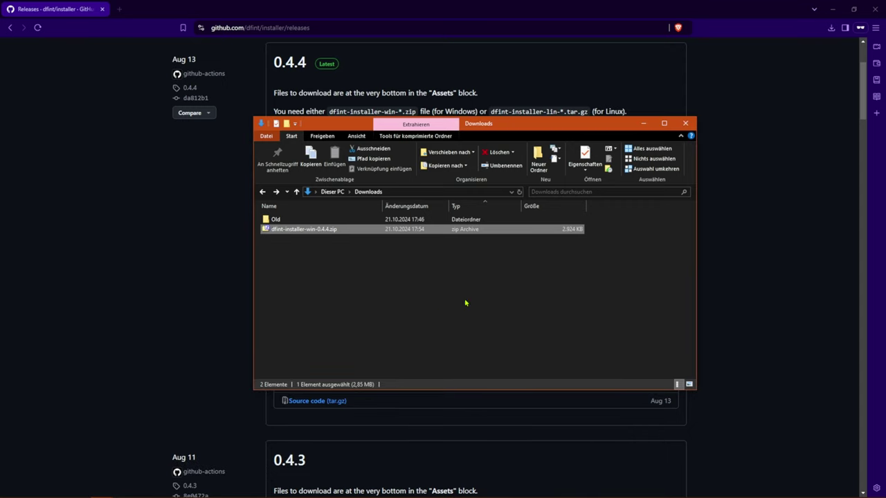
{"action": "left_click", "coordinate": [565, 287]}
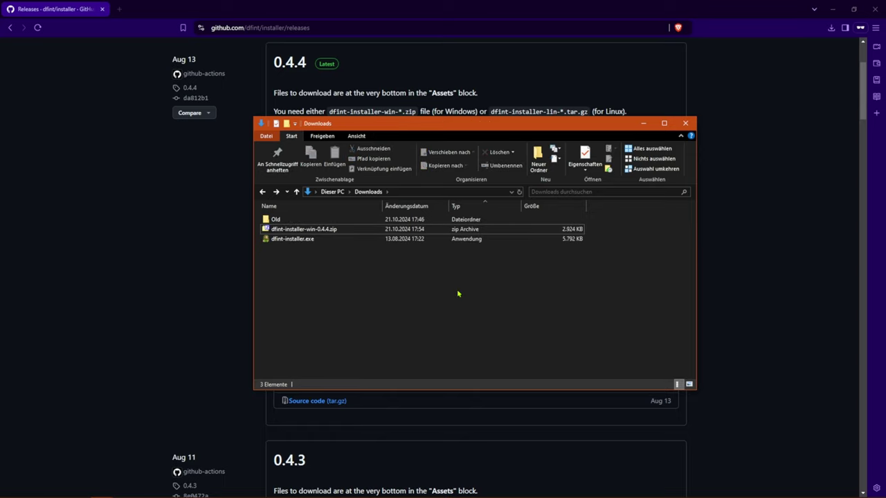
Launch dfint-installer.exe and browse into the Spiele folder on the S:\ drive.
{"action": "double_click", "coordinate": [290, 240]}
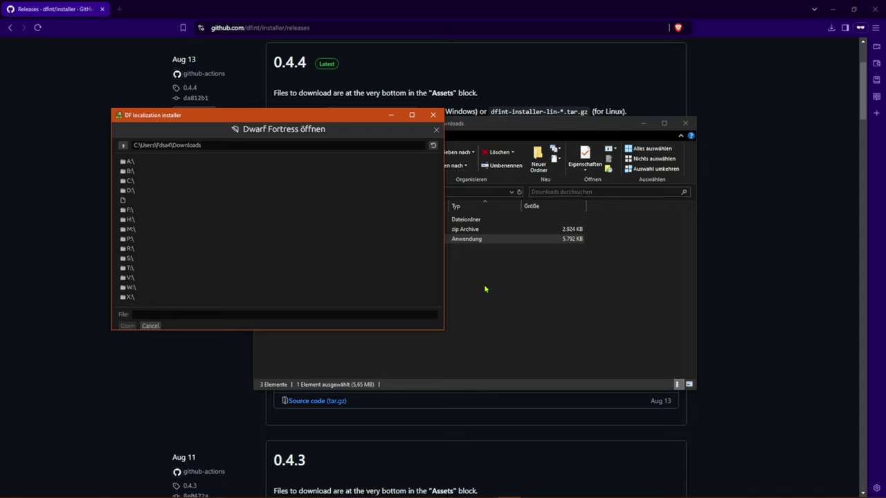
{"action": "scroll", "coordinate": [232, 250], "scroll_direction": "down", "scroll_amount": 1}
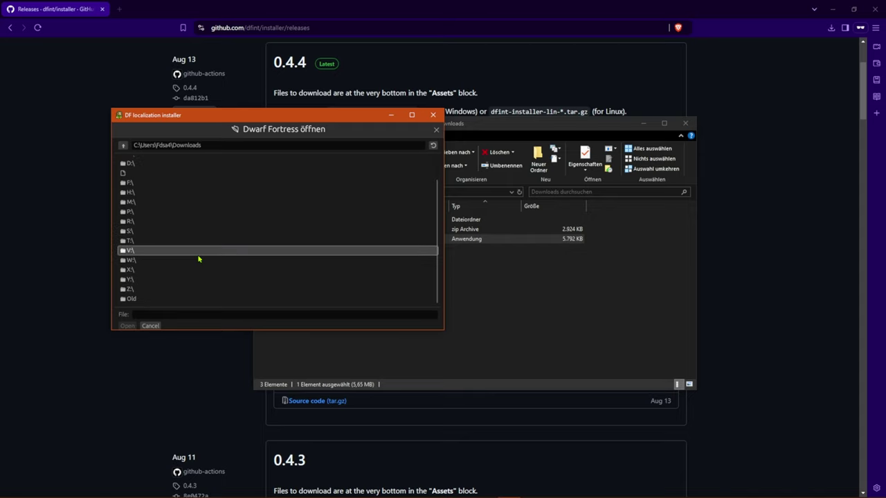
{"action": "double_click", "coordinate": [136, 230]}
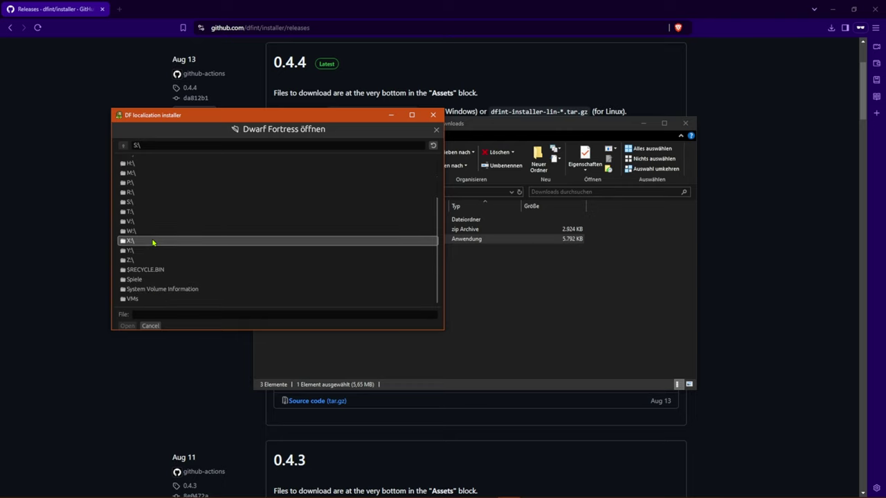
{"action": "double_click", "coordinate": [154, 279]}
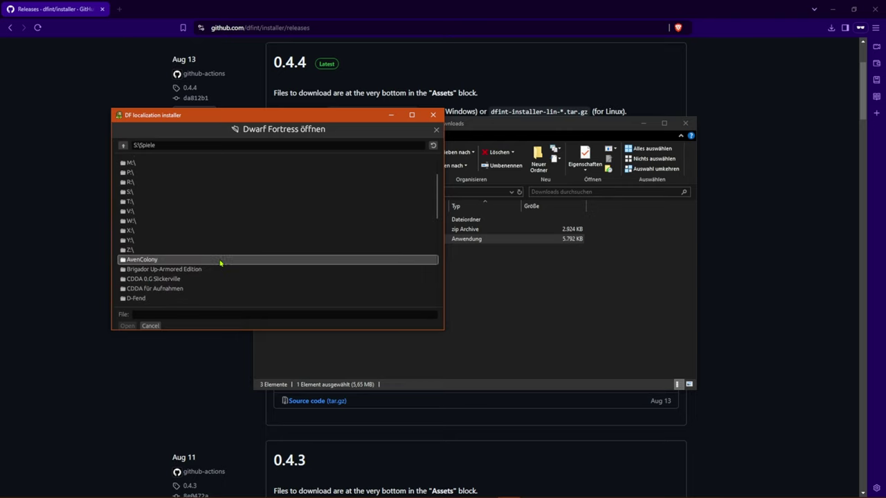
{"action": "scroll", "coordinate": [220, 263], "scroll_direction": "down", "scroll_amount": 5}
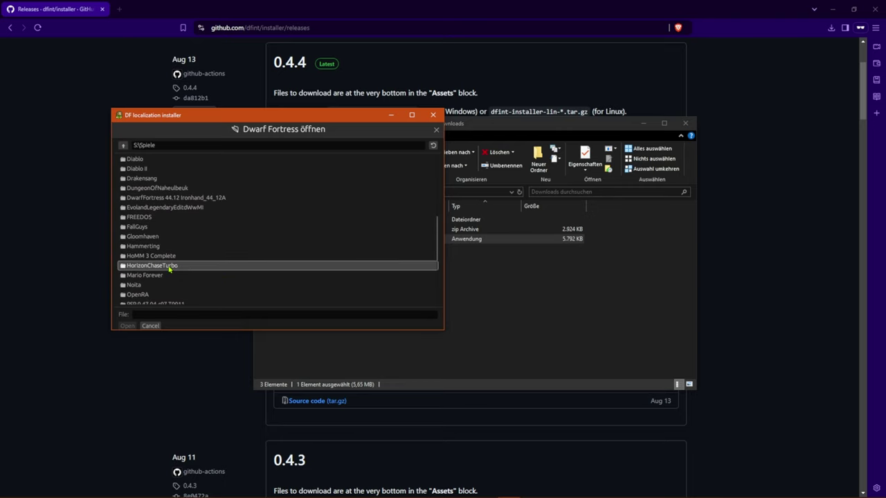
{"action": "scroll", "coordinate": [169, 269], "scroll_direction": "down", "scroll_amount": 5}
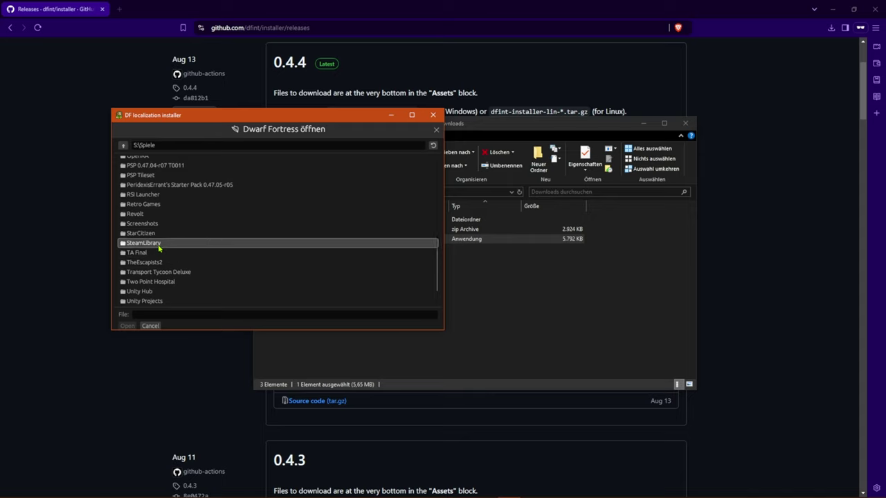
Choose Dwarf Fortress.exe in SteamLibrary\steamapps\common\Dwarf Fortress as the game file.
{"action": "double_click", "coordinate": [161, 244]}
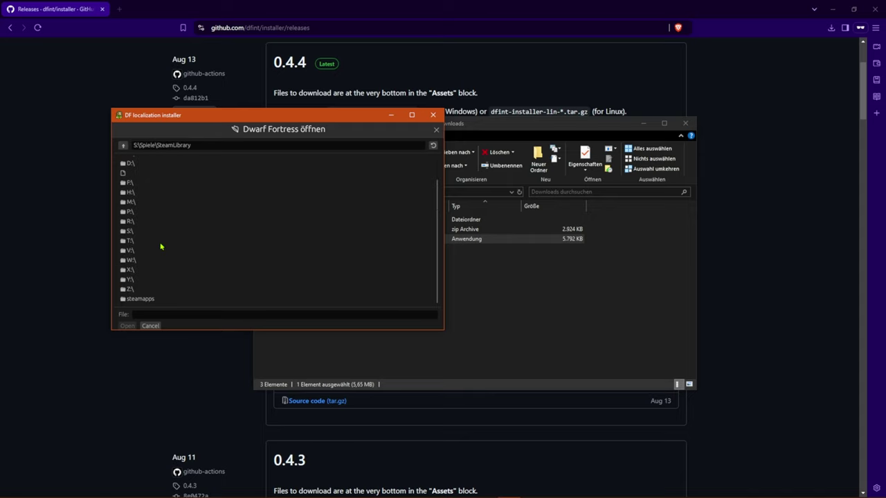
{"action": "double_click", "coordinate": [148, 298]}
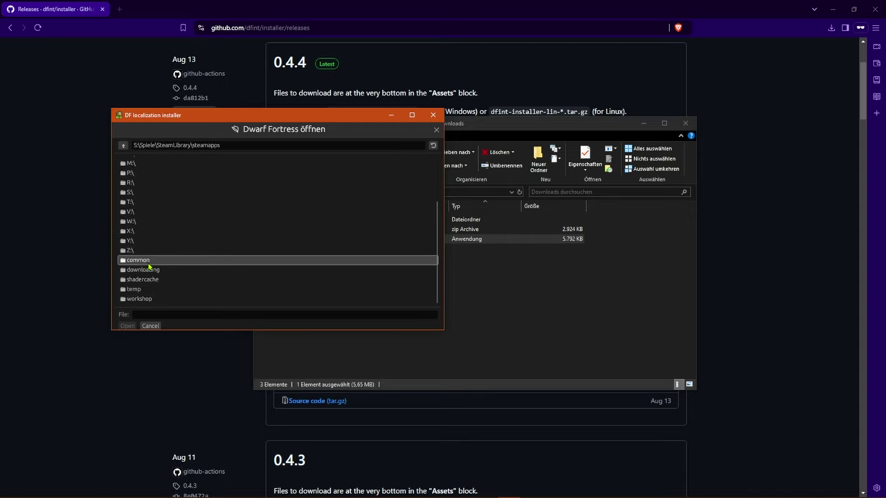
{"action": "double_click", "coordinate": [149, 260]}
{"action": "scroll", "coordinate": [166, 265], "scroll_direction": "down", "scroll_amount": 3}
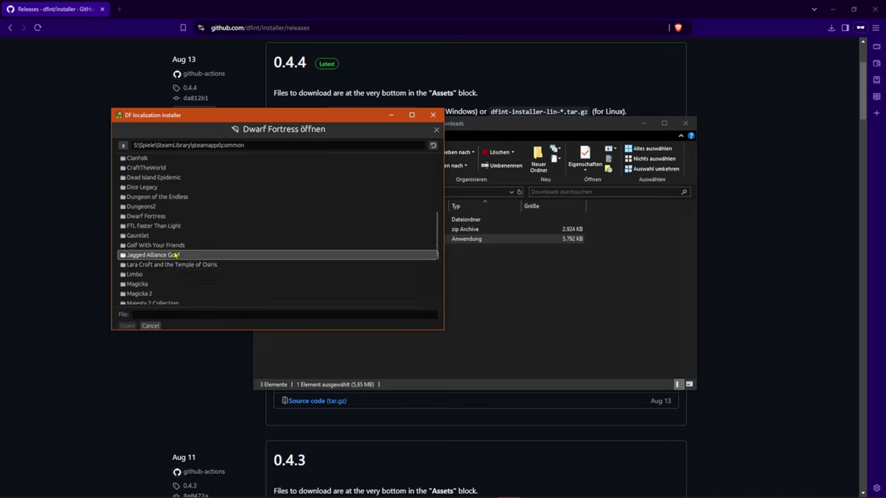
{"action": "double_click", "coordinate": [169, 217]}
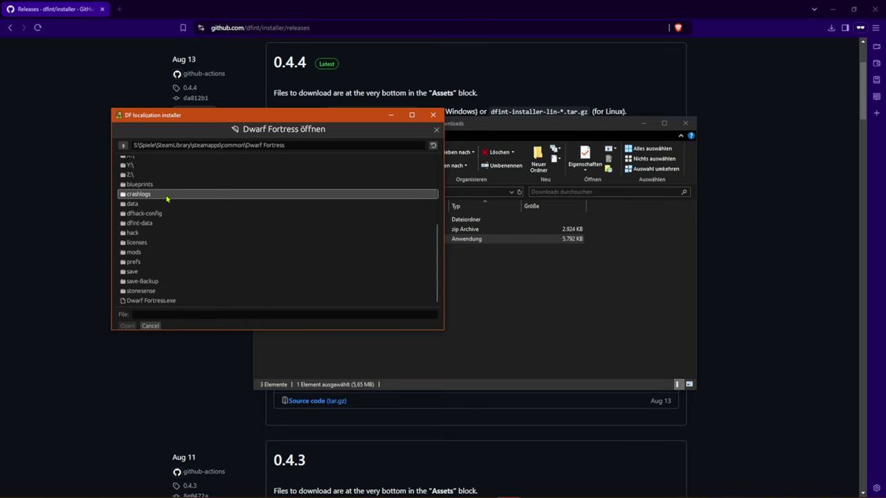
{"action": "left_click", "coordinate": [152, 300]}
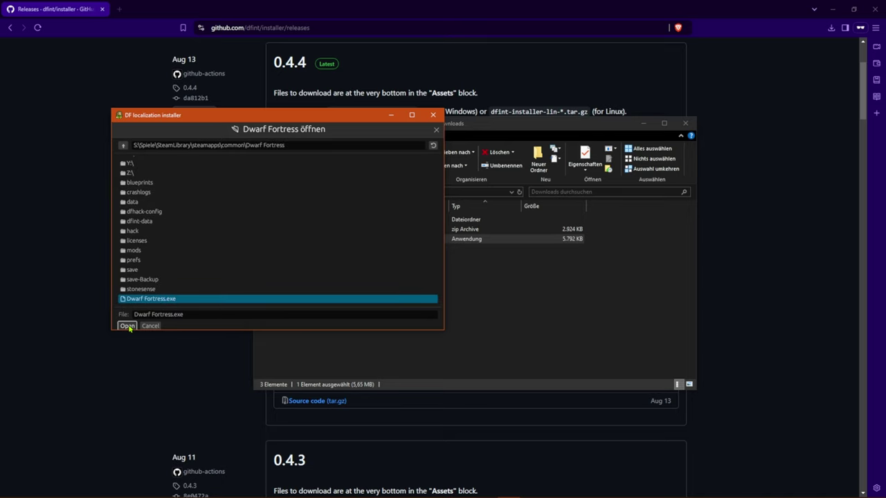
{"action": "left_click", "coordinate": [126, 326]}
Set the installer interface to 'en', select the Español dictionary and install it.
{"action": "left_click", "coordinate": [433, 323]}
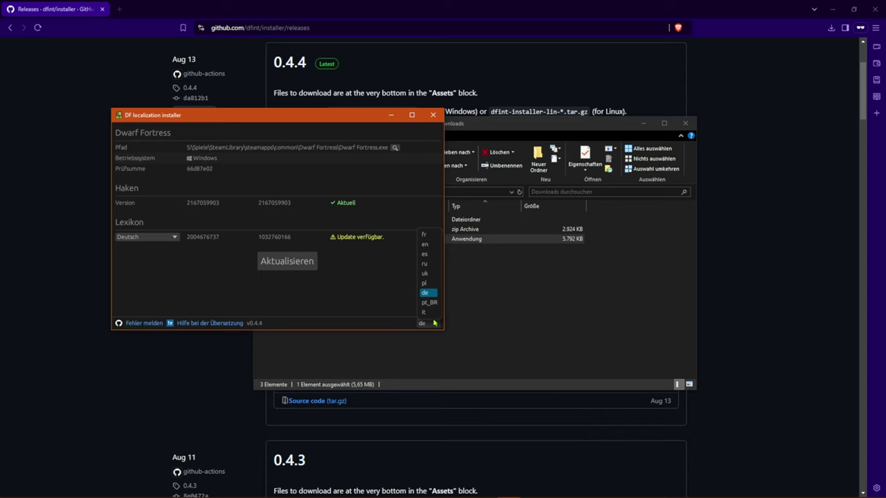
{"action": "left_click", "coordinate": [424, 248]}
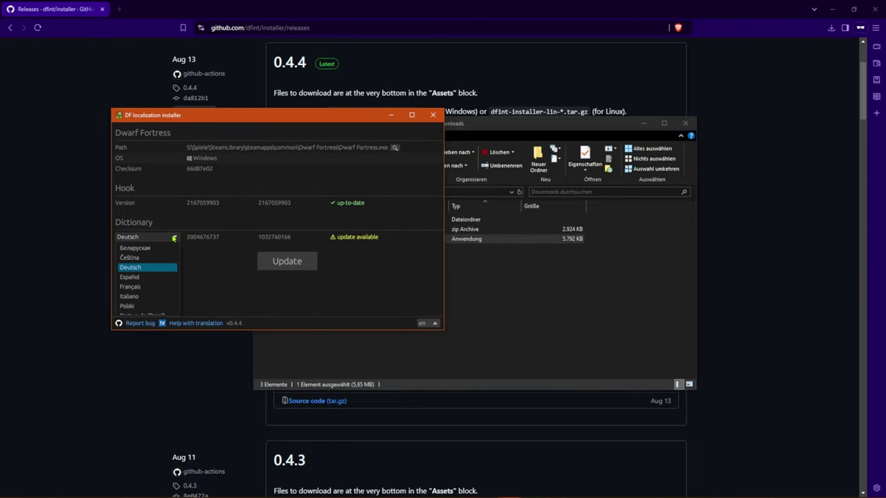
{"action": "left_click", "coordinate": [158, 277]}
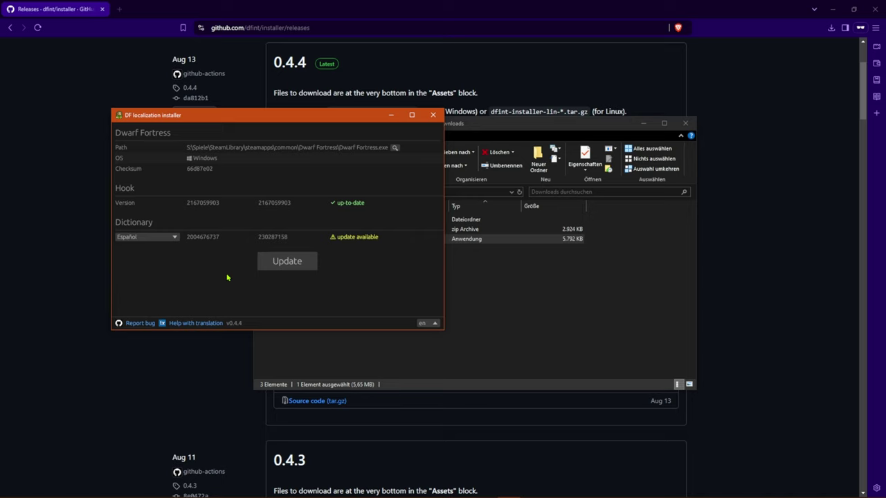
{"action": "left_click", "coordinate": [305, 263]}
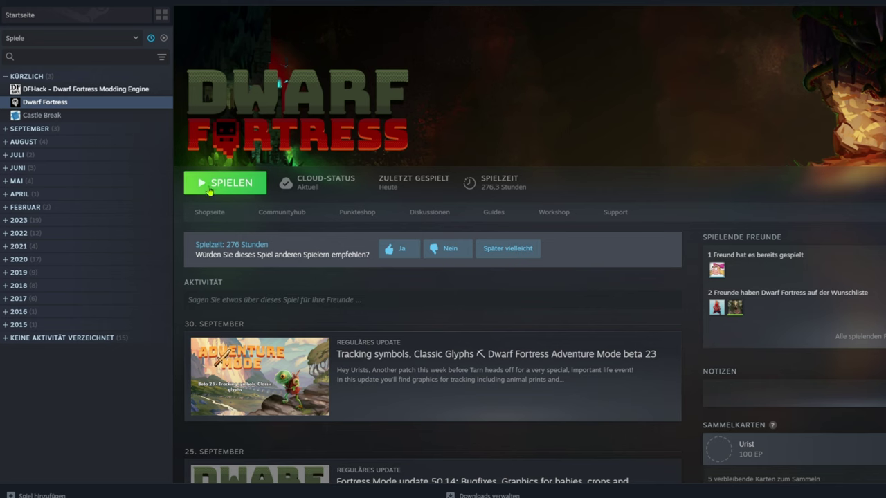
Launch Dwarf Fortress and load the first Gusiloslan fortress save from the Enthadar world.
{"action": "left_click", "coordinate": [225, 185]}
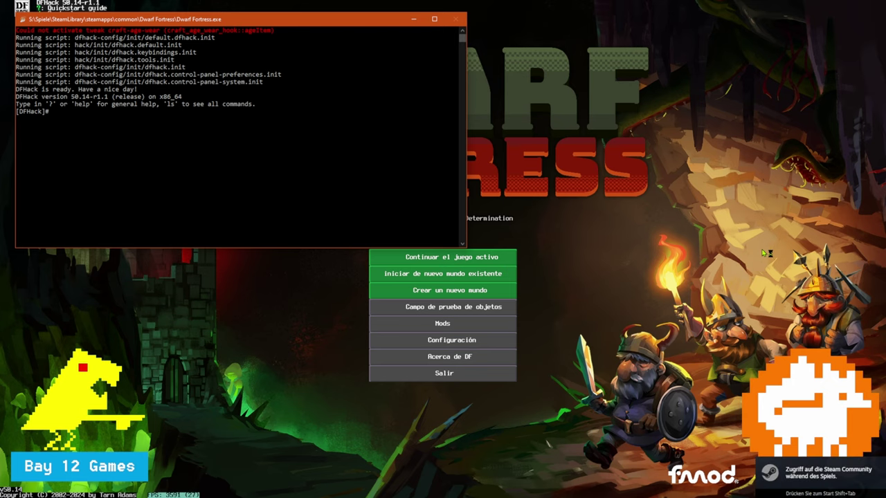
{"action": "left_click", "coordinate": [413, 19]}
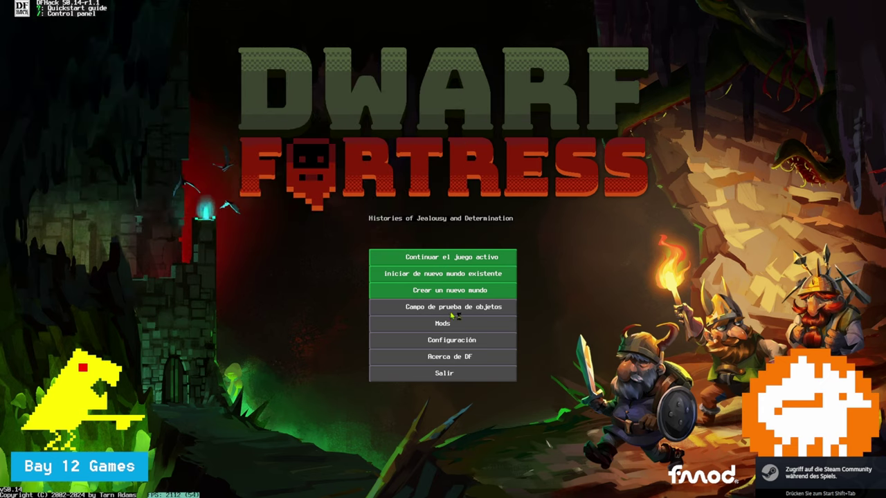
{"action": "left_click", "coordinate": [469, 258]}
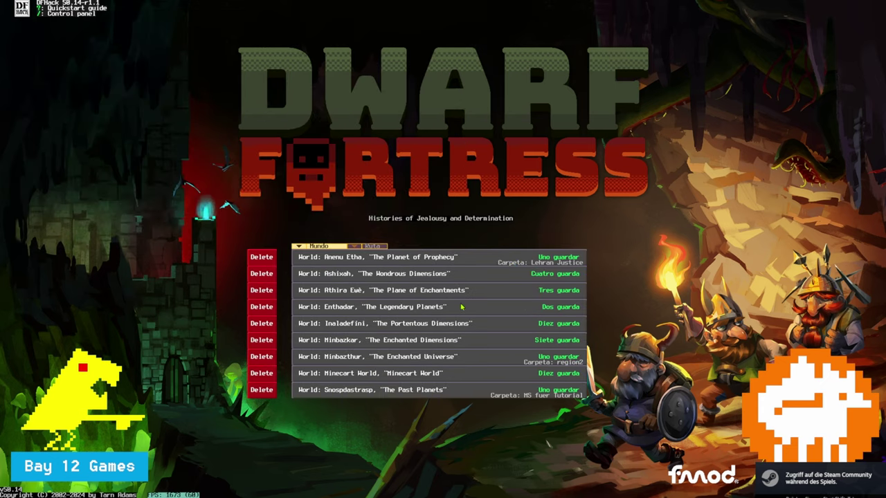
{"action": "left_click", "coordinate": [441, 306]}
{"action": "left_click", "coordinate": [432, 262]}
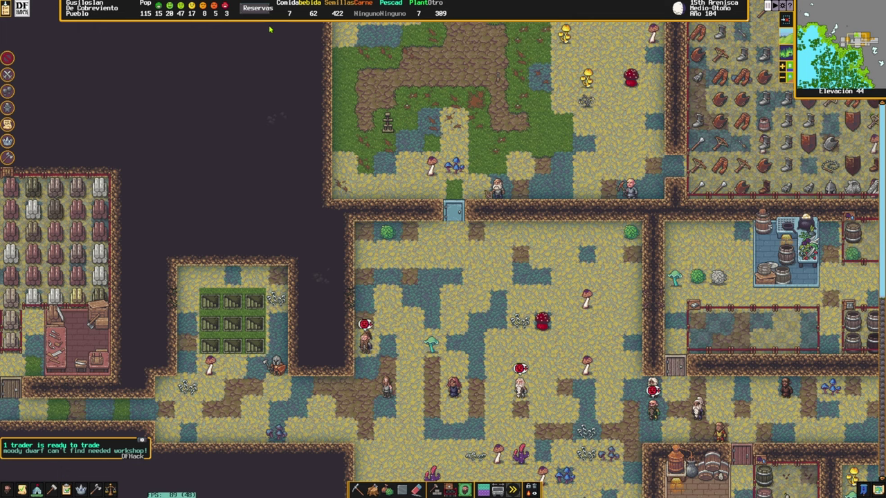
Open the stocks overview and list the barrels and coffins, now labelled in Spanish.
{"action": "left_click", "coordinate": [263, 13]}
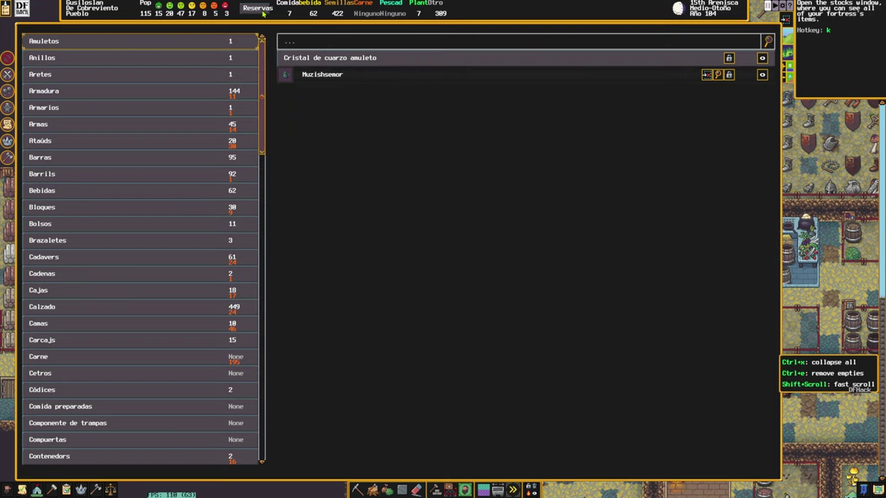
{"action": "left_click", "coordinate": [124, 178]}
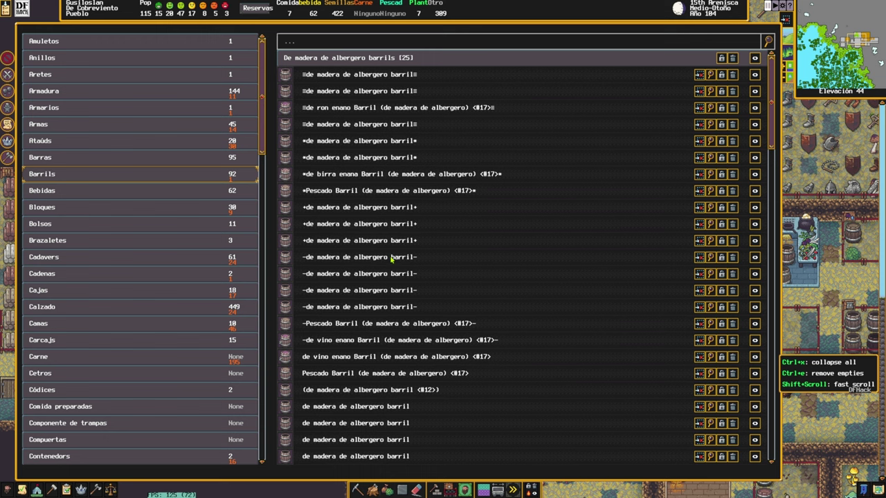
{"action": "left_click", "coordinate": [131, 143]}
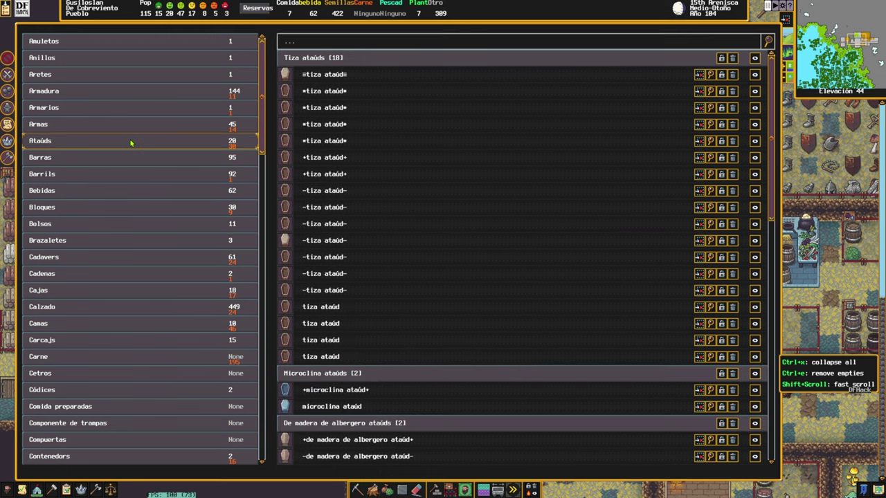
{"action": "scroll", "coordinate": [447, 231], "scroll_direction": "down", "scroll_amount": 2}
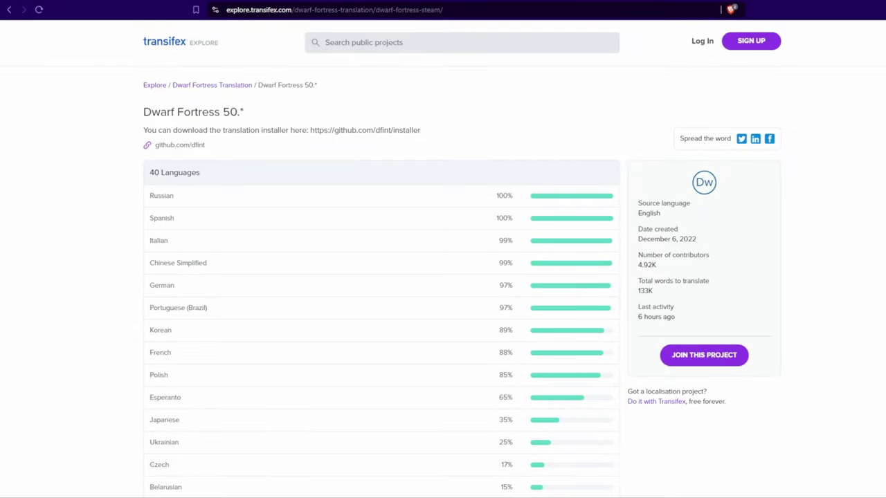
Scroll through the 40 language rows of the Dwarf Fortress 50.* Transifex project.
{"action": "scroll", "coordinate": [462, 259], "scroll_direction": "down", "scroll_amount": 3}
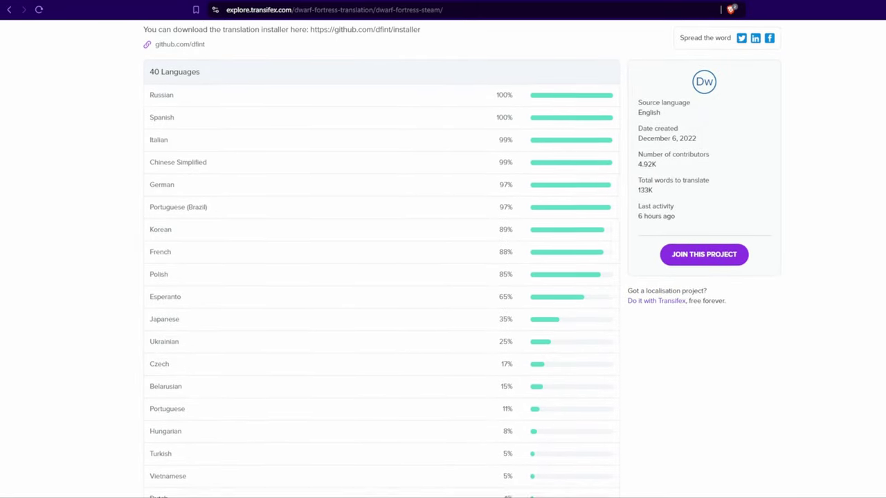
{"action": "scroll", "coordinate": [381, 259], "scroll_direction": "down", "scroll_amount": 4}
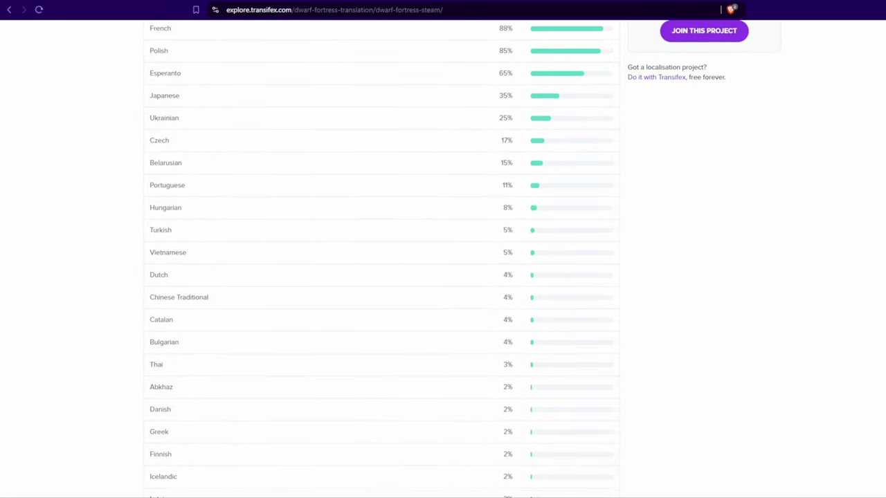
{"action": "scroll", "coordinate": [381, 259], "scroll_direction": "down", "scroll_amount": 5}
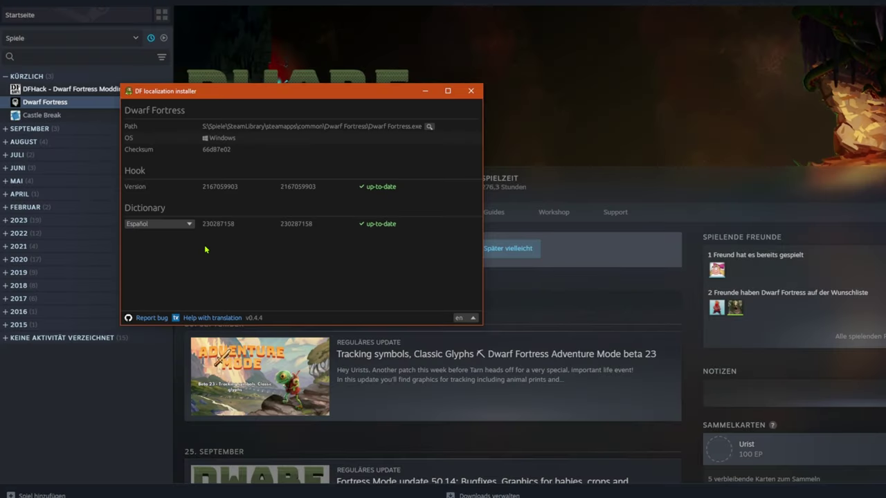
Install the English dictionary, then relaunch Dwarf Fortress from its Steam library page.
{"action": "left_click", "coordinate": [187, 226]}
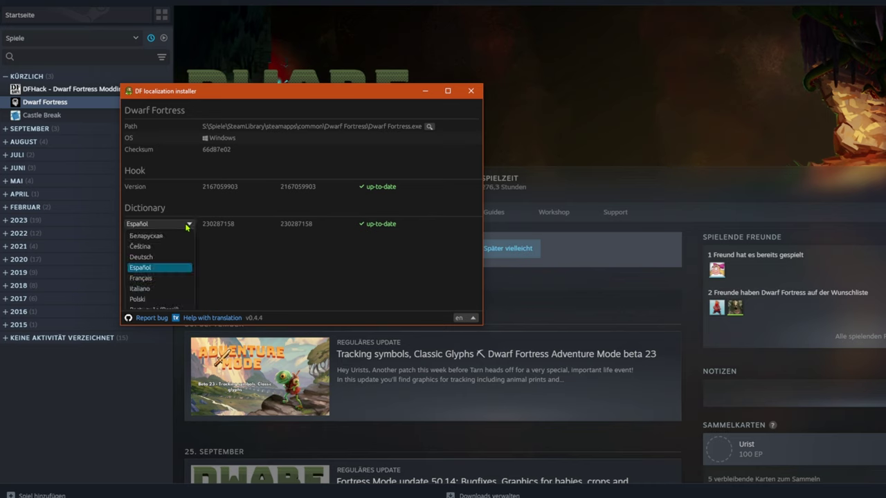
{"action": "scroll", "coordinate": [178, 283], "scroll_direction": "down", "scroll_amount": 2}
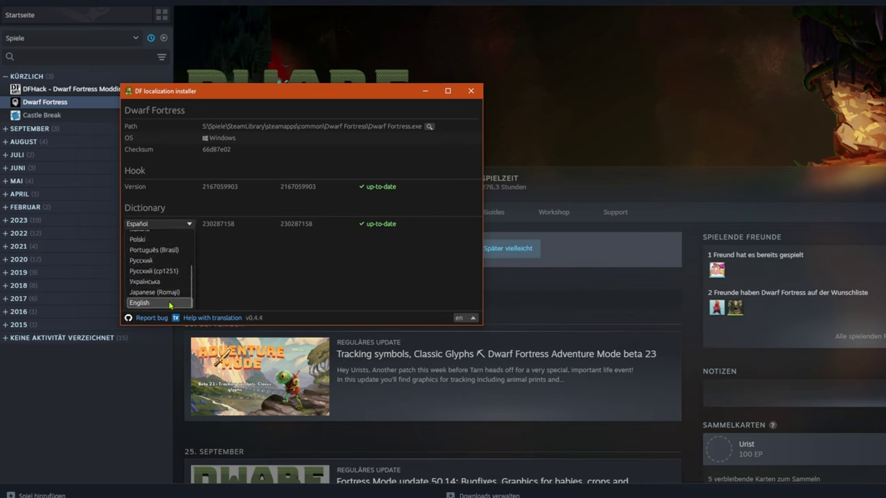
{"action": "left_click", "coordinate": [169, 305]}
{"action": "left_click", "coordinate": [325, 252]}
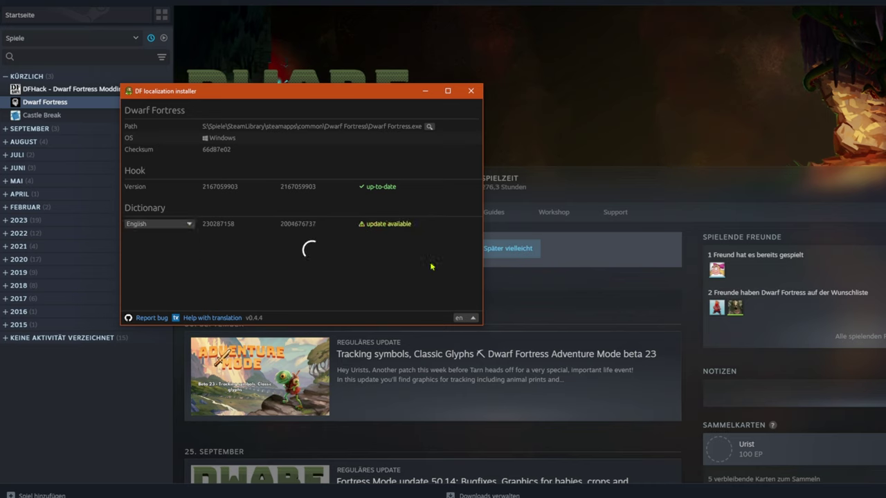
{"action": "left_click", "coordinate": [104, 104]}
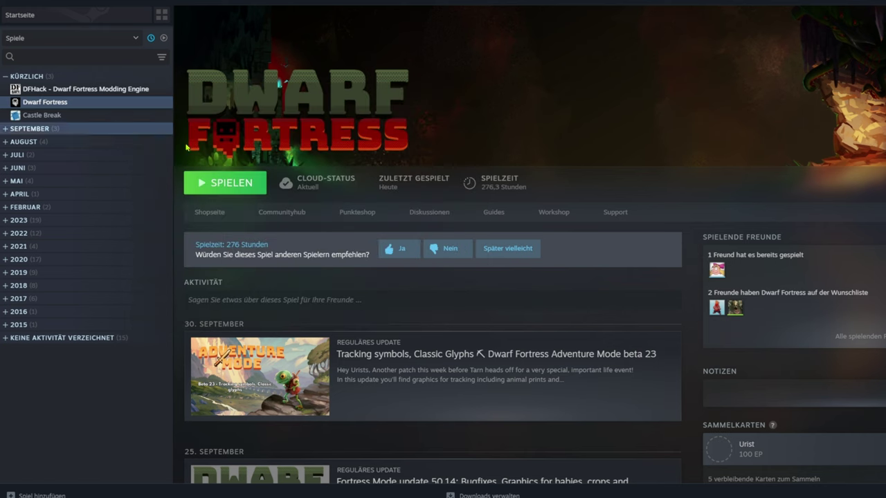
{"action": "left_click", "coordinate": [223, 185]}
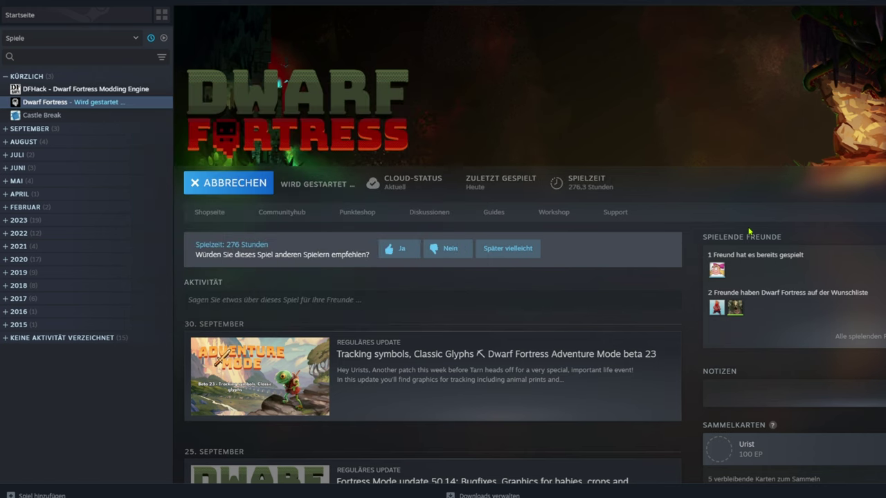